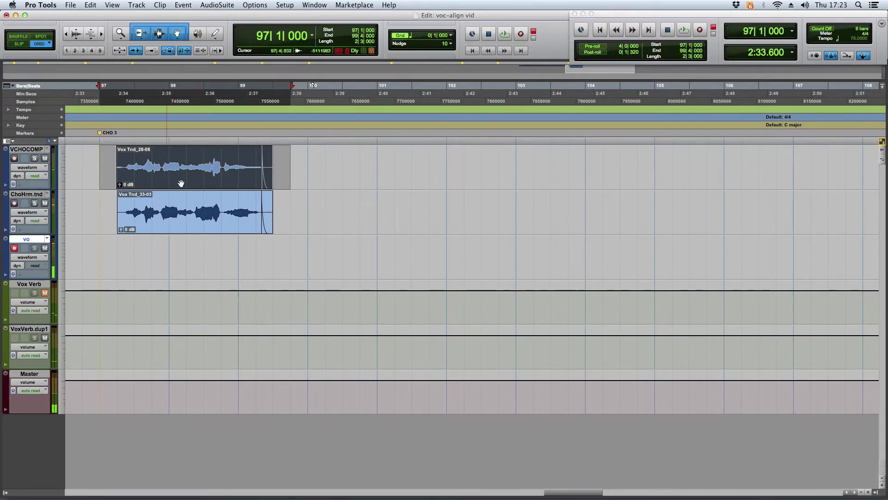
- Play back bars 97|1|000 to 99|4|000 of the VCHOCOMP and ChoHrm.tnd vocals with the harmony clip selected
{"action": "key", "text": "semicolon"}
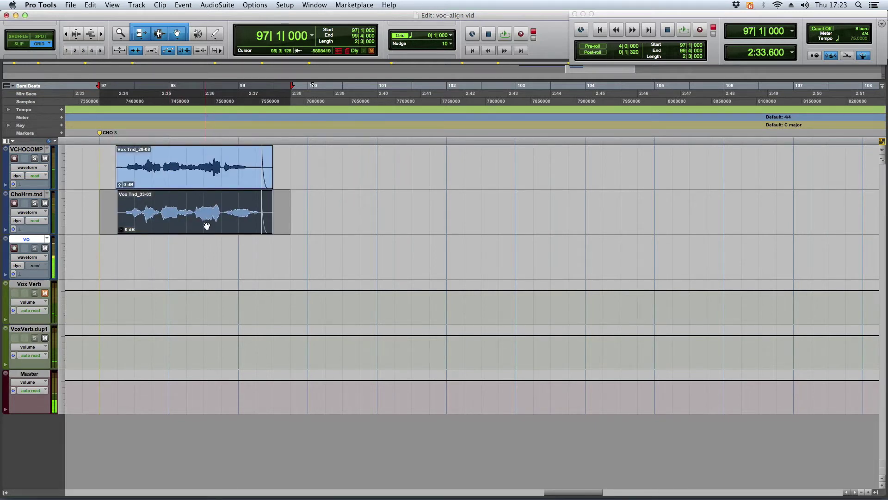
{"action": "key", "text": "space"}
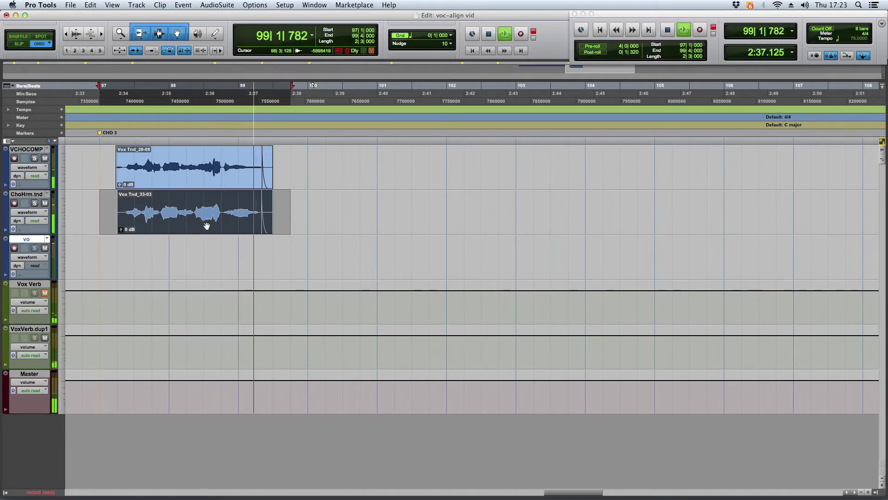
{"action": "key", "text": "space"}
- Open the VocALign Pro AudioSuite plug-in for the selected harmony vocal
{"action": "left_click", "coordinate": [229, 5]}
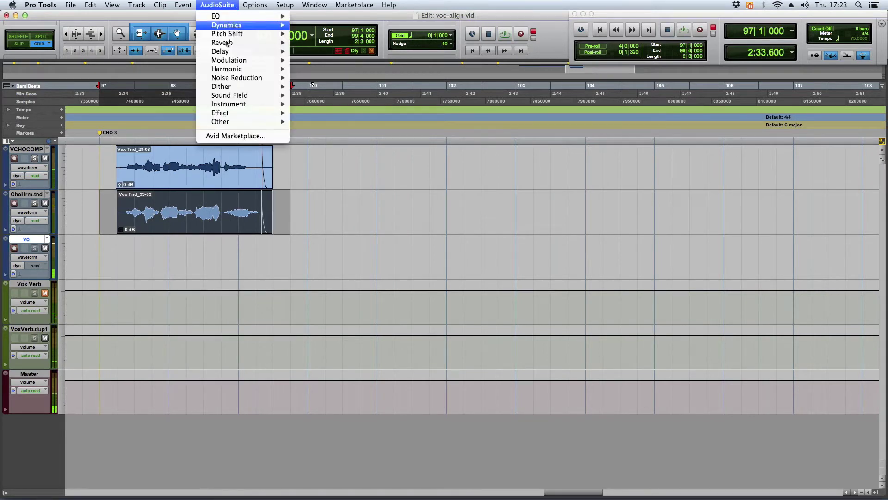
{"action": "mouse_move", "coordinate": [230, 123]}
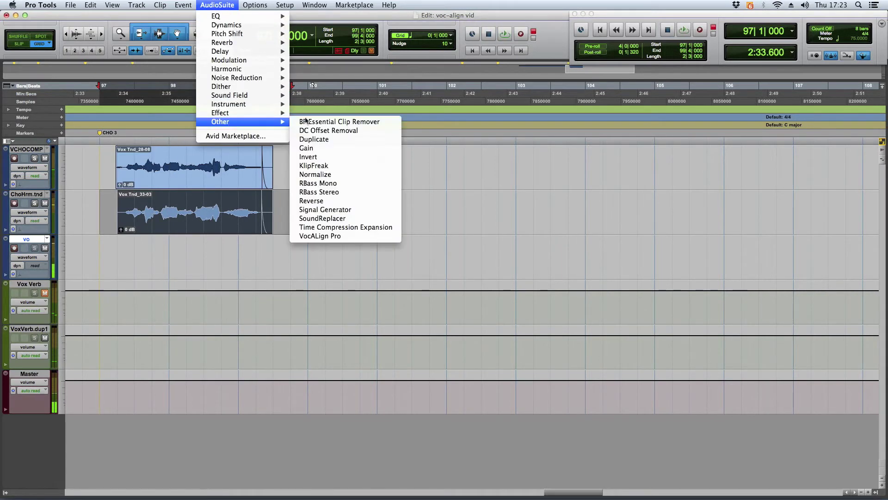
{"action": "left_click", "coordinate": [354, 236]}
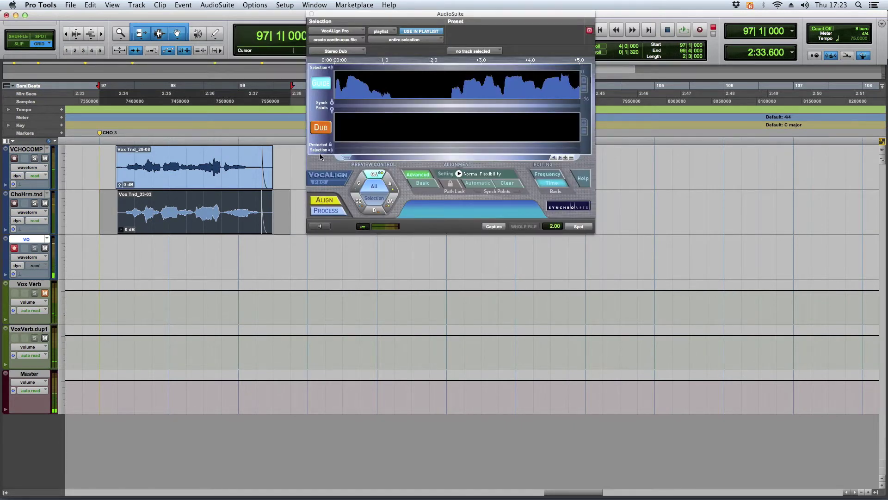
- Try capturing the VCHOCOMP clip as guide and the ChoHrm.tnd clip as dub, then align and render the harmony
{"action": "key", "text": "p"}
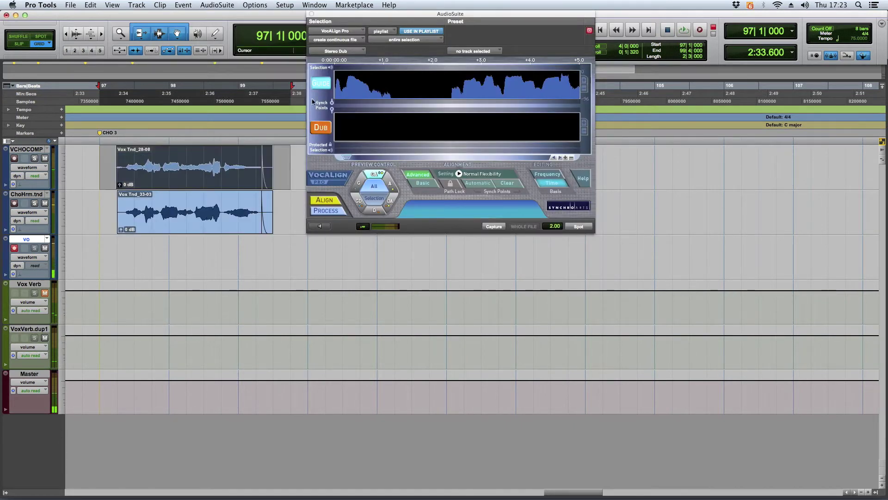
{"action": "left_click", "coordinate": [498, 229]}
{"action": "key", "text": "p"}
{"action": "left_click", "coordinate": [326, 131]}
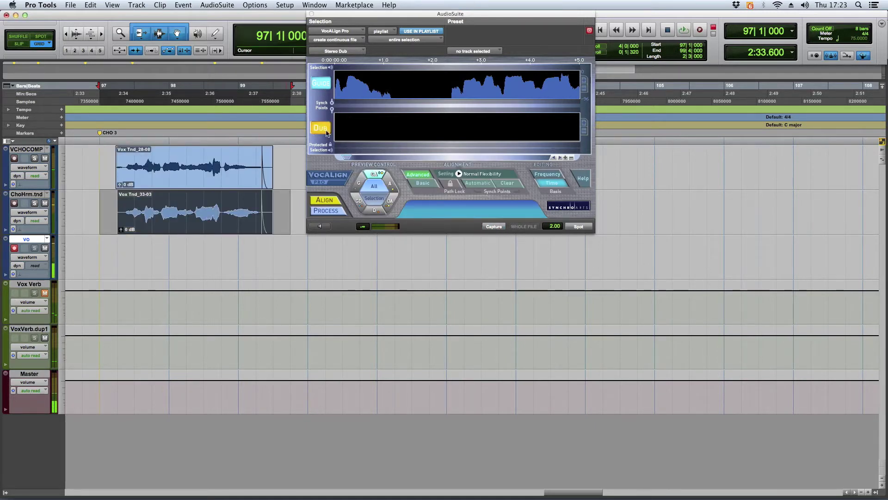
{"action": "left_click", "coordinate": [322, 202]}
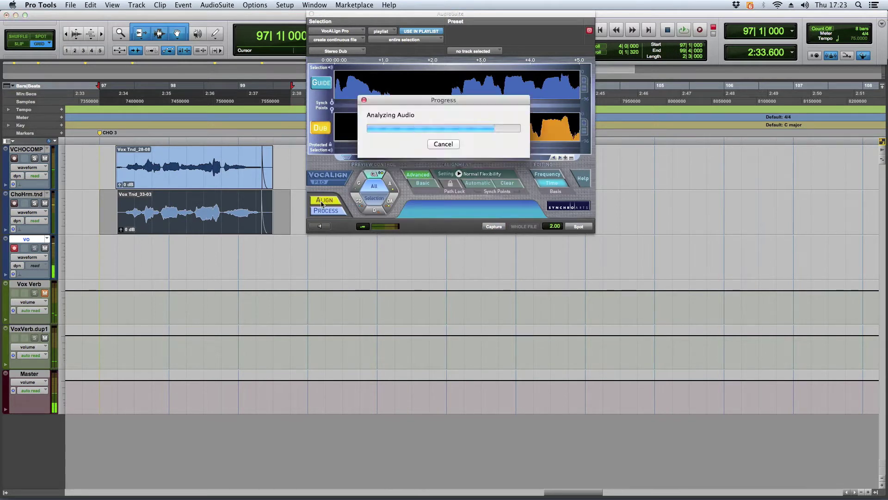
{"action": "left_click", "coordinate": [587, 227]}
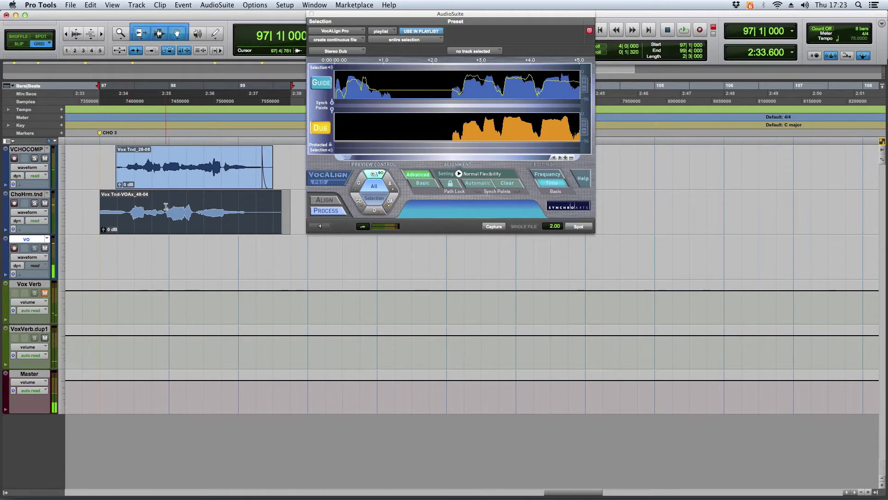
- Play back the rendered harmony against the lead vocal, then undo the rendered alignment
{"action": "key", "text": "space"}
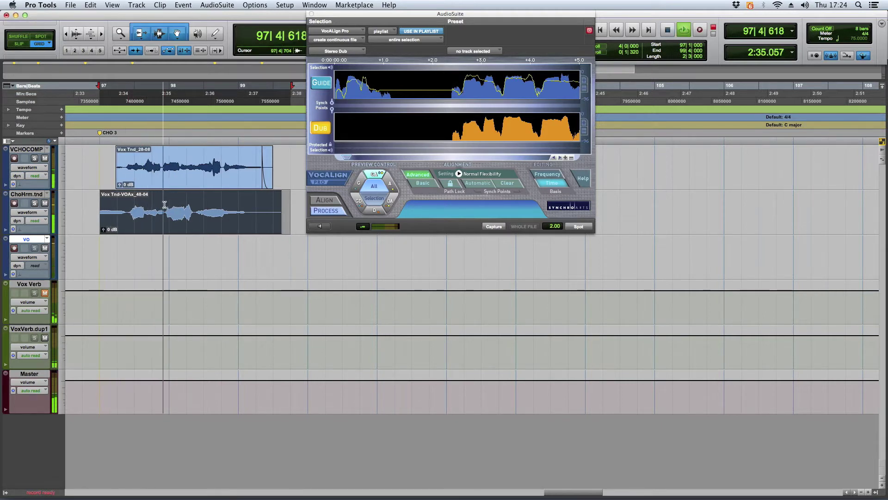
{"action": "key", "text": "space"}
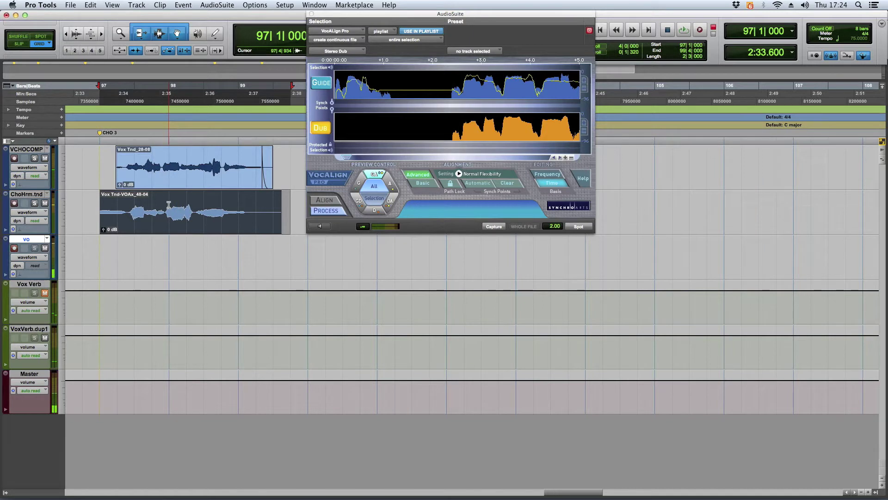
{"action": "key", "text": "super+z"}
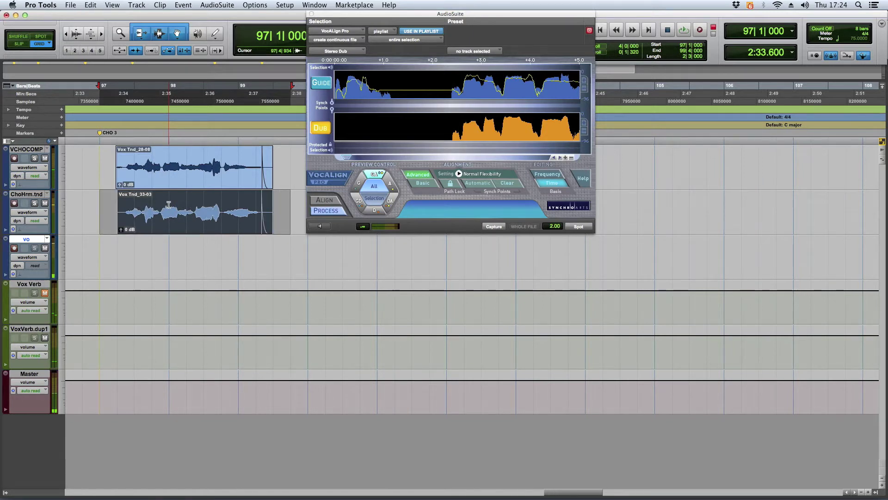
- Move the VocALign window aside and select the long VCHOCOMP clip just before the CHO 3 marker
{"action": "key", "text": "semicolon"}
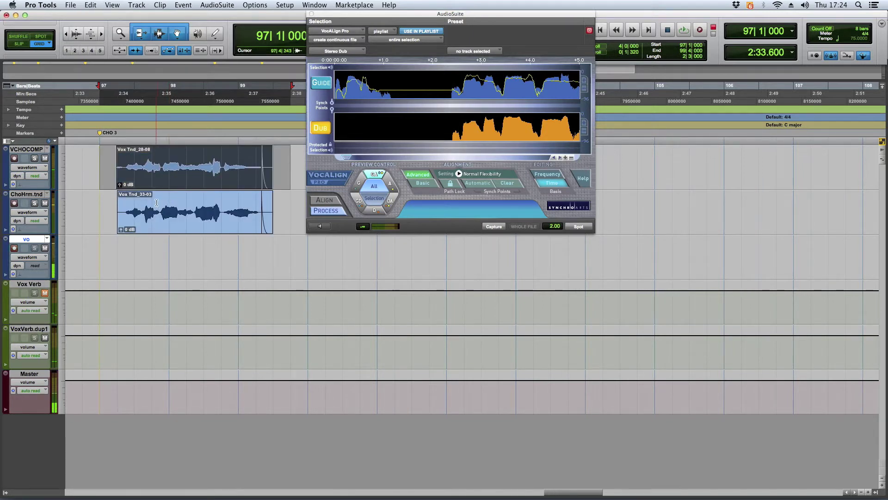
{"action": "left_click_drag", "start_coordinate": [354, 15], "coordinate": [802, 69]}
{"action": "scroll", "coordinate": [310, 204], "scroll_direction": "left", "scroll_amount": 3}
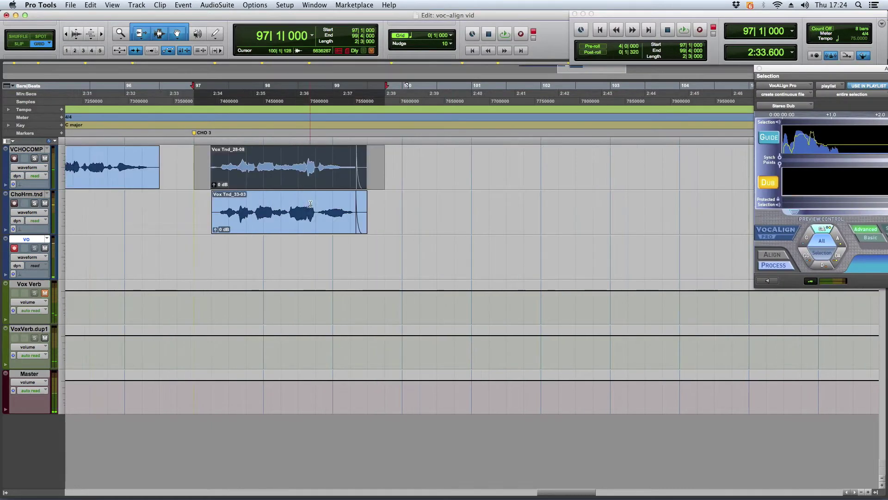
{"action": "scroll", "coordinate": [310, 204], "scroll_direction": "left", "scroll_amount": 4}
{"action": "left_click", "coordinate": [239, 173]}
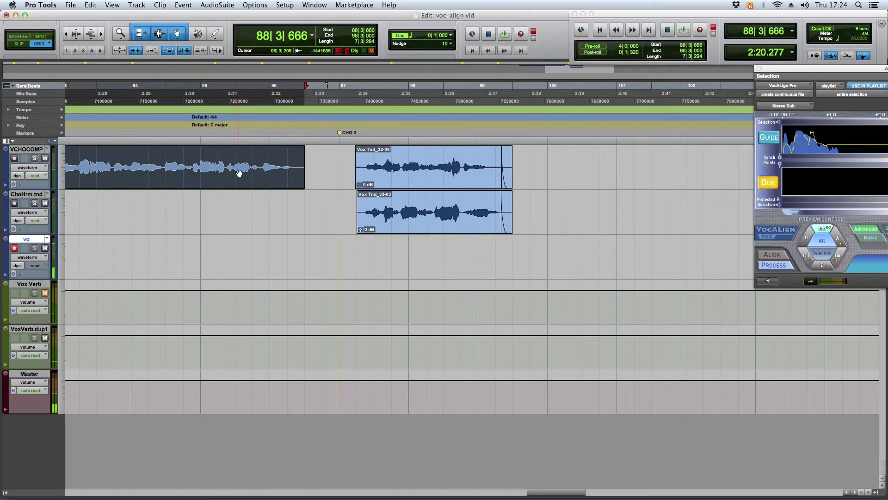
- Try muting the selected VCHOCOMP clip before CHO 3, switching its mute on and off
{"action": "scroll", "coordinate": [240, 171], "scroll_direction": "left", "scroll_amount": 3}
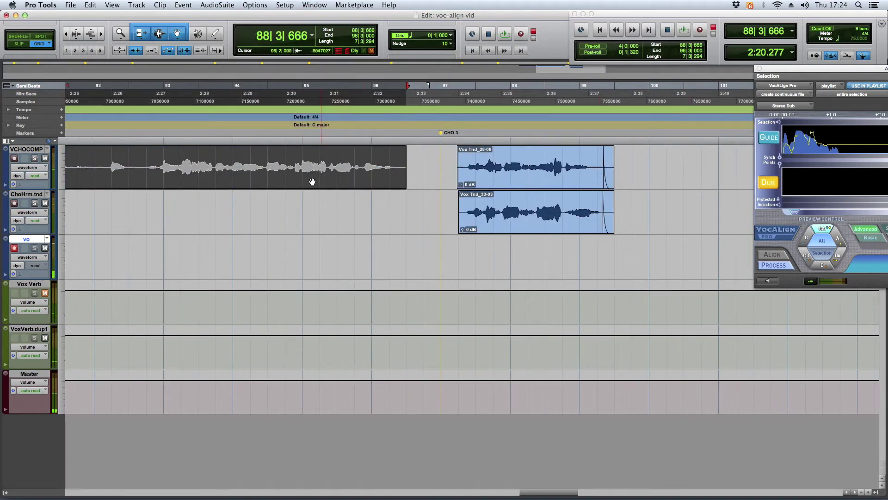
{"action": "left_click", "coordinate": [293, 181]}
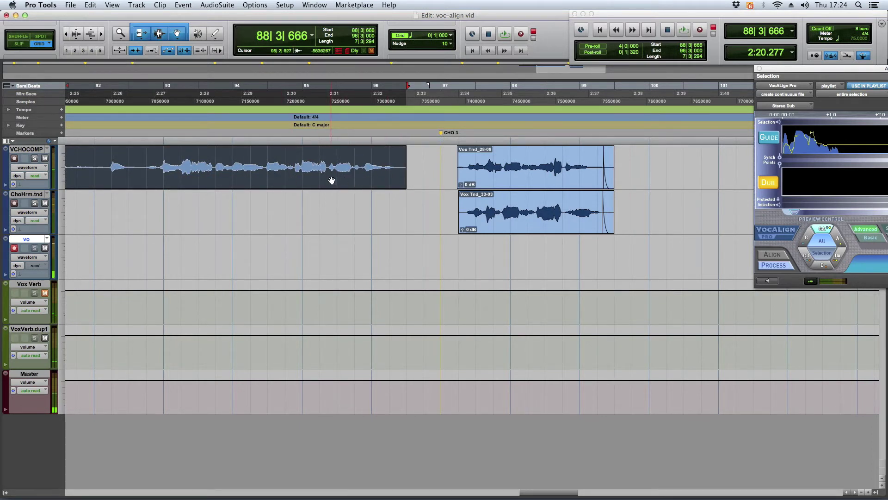
{"action": "key", "text": "super+m"}
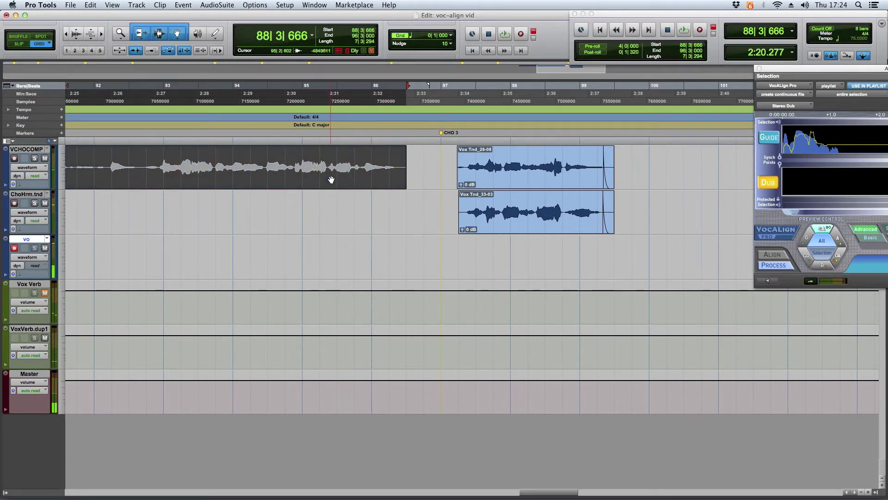
{"action": "left_click", "coordinate": [331, 179]}
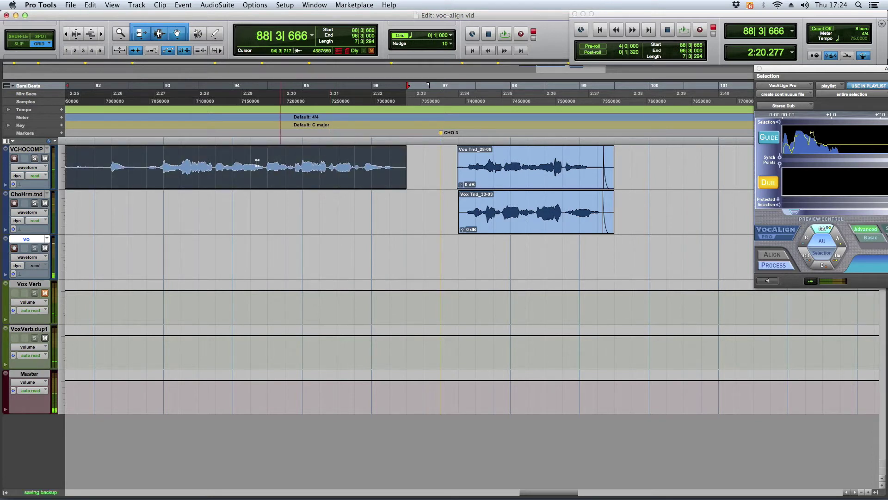
- Separate and mute the part of the VCHOCOMP clip from 94|1|000 to 96|4|000, then undo both edits
{"action": "left_click_drag", "start_coordinate": [235, 161], "coordinate": [422, 169]}
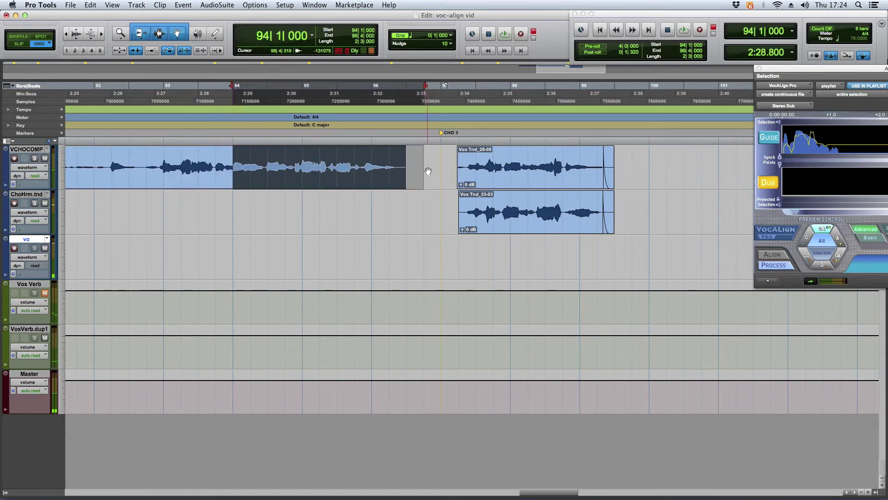
{"action": "key", "text": "super+e"}
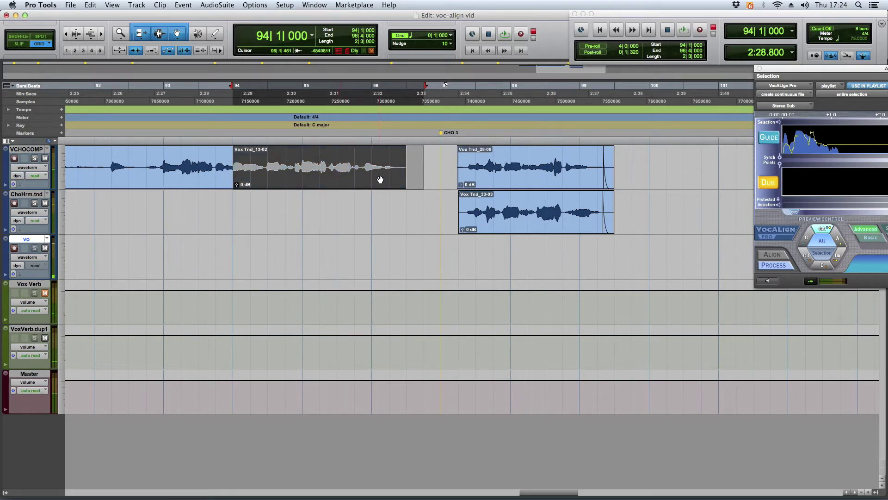
{"action": "key", "text": "super+z"}
{"action": "key", "text": "super+z"}
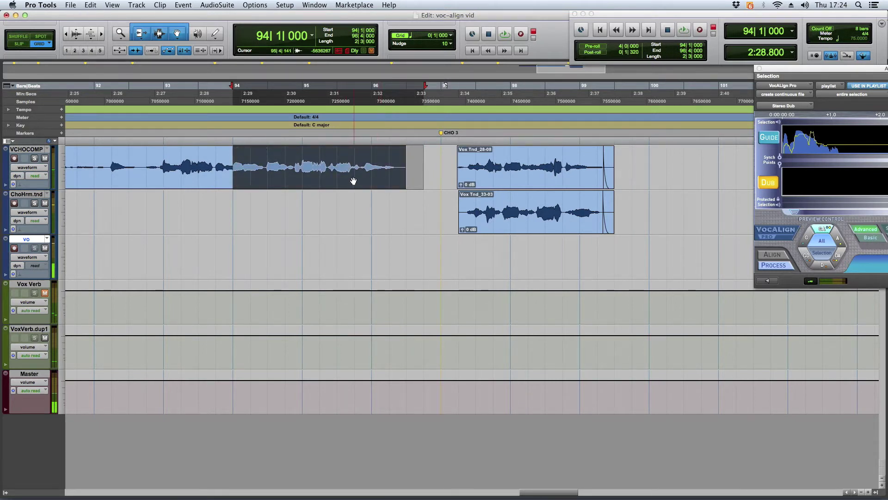
- Select the whole VCHOCOMP clip preceding CHO 3 and mute it
{"action": "left_click", "coordinate": [352, 180]}
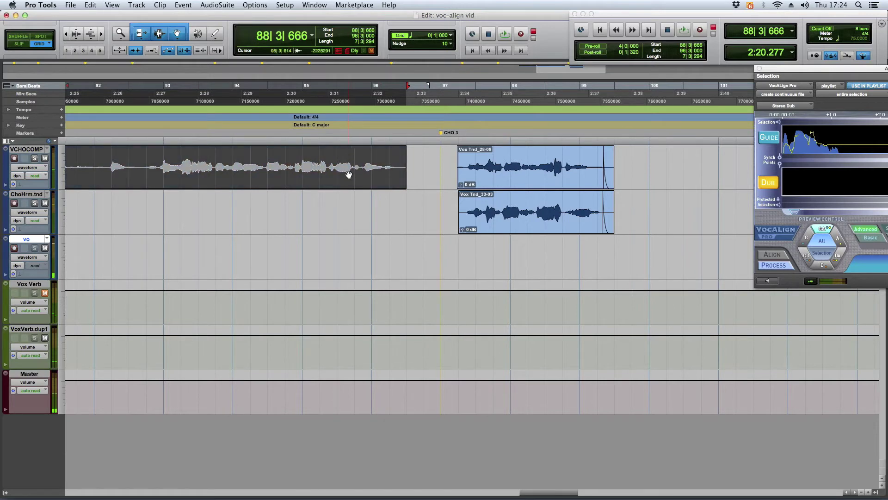
{"action": "key", "text": "super+bracketleft"}
{"action": "key", "text": "super+bracketleft"}
{"action": "key", "text": "super+bracketleft"}
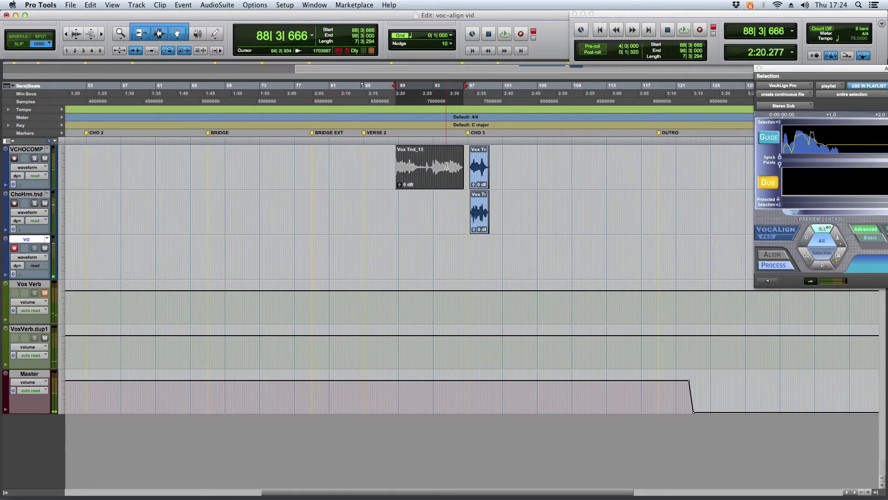
{"action": "key", "text": "super+bracketright"}
{"action": "key", "text": "super+bracketright"}
{"action": "key", "text": "super+bracketright"}
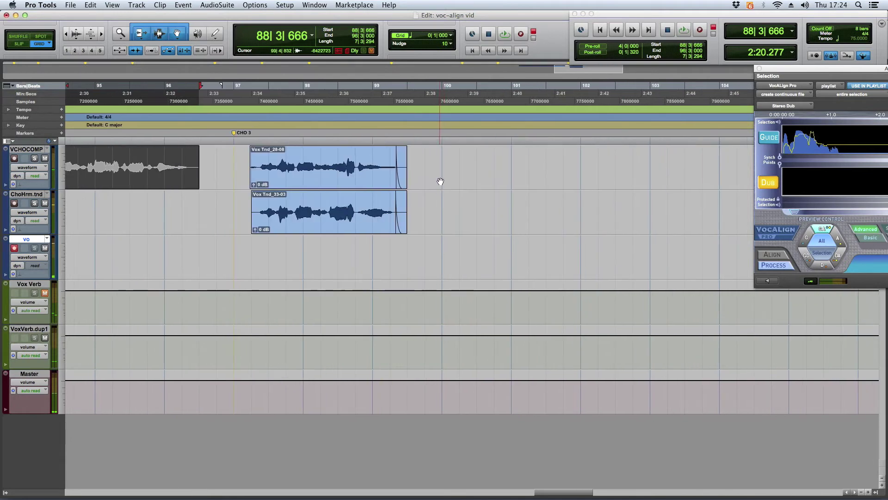
{"action": "scroll", "coordinate": [440, 182], "scroll_direction": "left", "scroll_amount": 3}
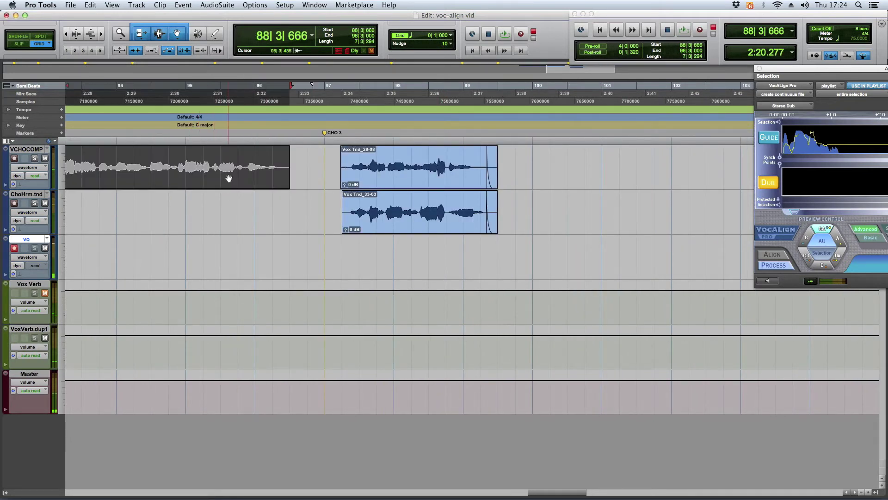
- Bring the VocALign window back into view and capture VCHOCOMP from 97|1|000 to 99|4|000 as the guide
{"action": "left_click", "coordinate": [320, 160]}
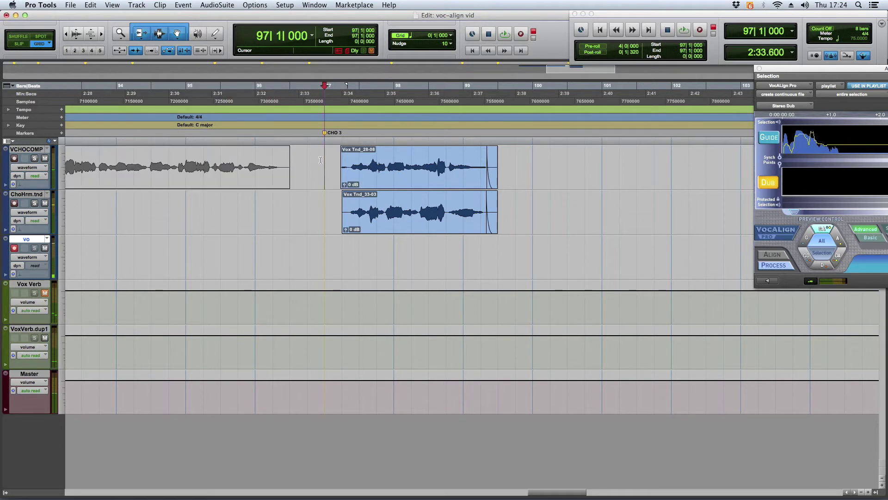
{"action": "left_click_drag", "start_coordinate": [321, 160], "coordinate": [521, 181]}
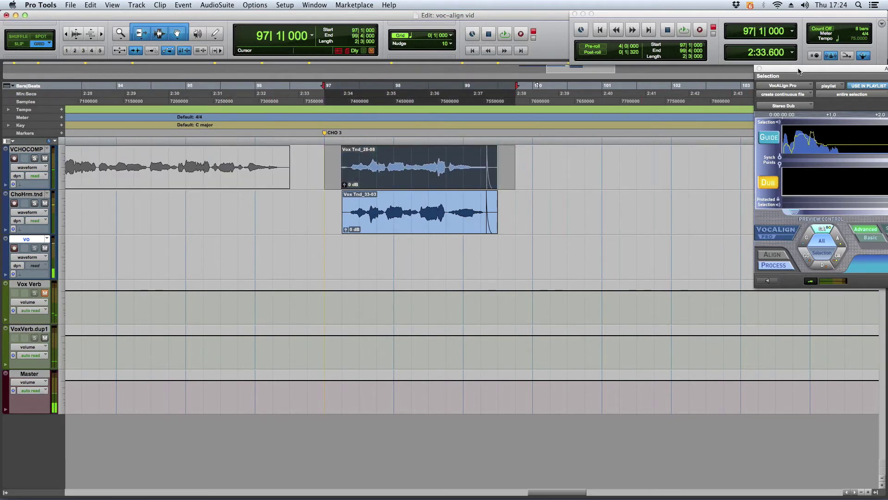
{"action": "left_click_drag", "start_coordinate": [799, 71], "coordinate": [570, 14]}
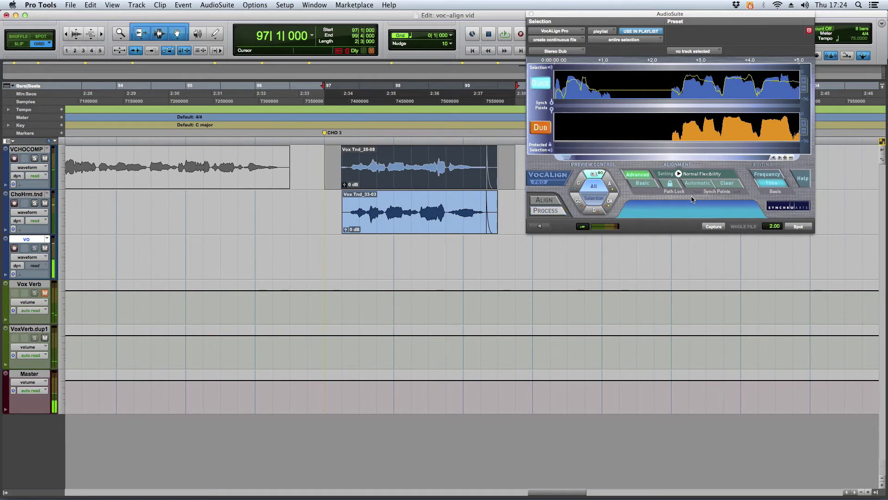
{"action": "left_click", "coordinate": [714, 226]}
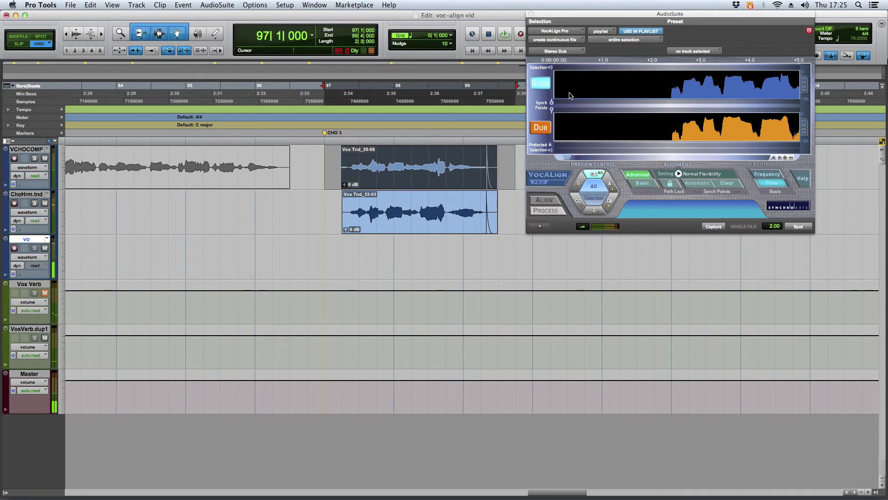
- Unmute the preceding VCHOCOMP clip and recapture the 97|1|000 to 99|4|000 selection as the guide
{"action": "left_click", "coordinate": [254, 174]}
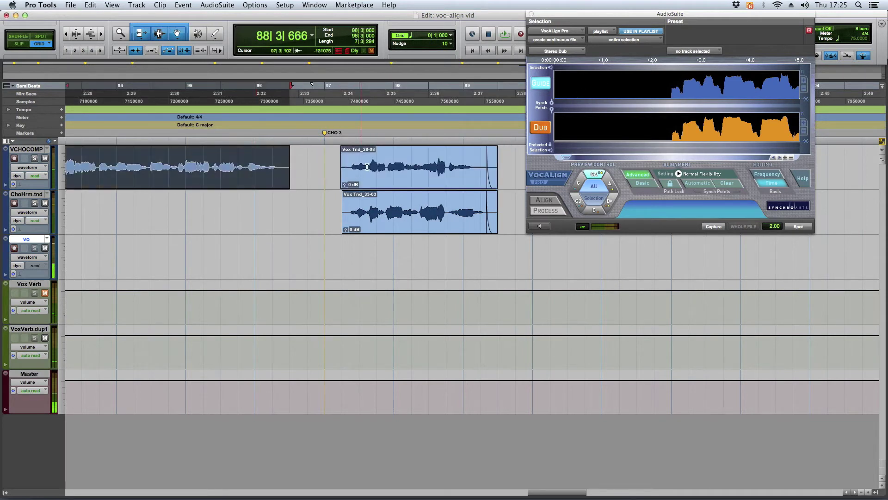
{"action": "left_click_drag", "start_coordinate": [330, 160], "coordinate": [515, 176]}
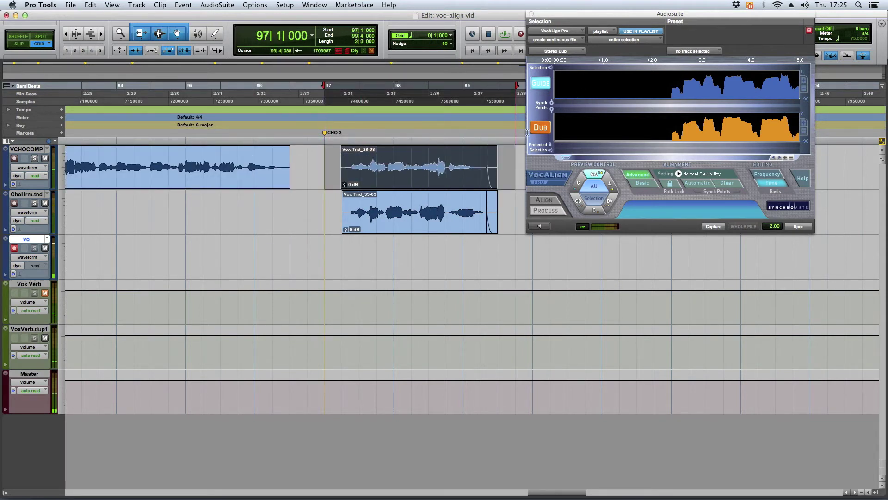
{"action": "left_click", "coordinate": [714, 227]}
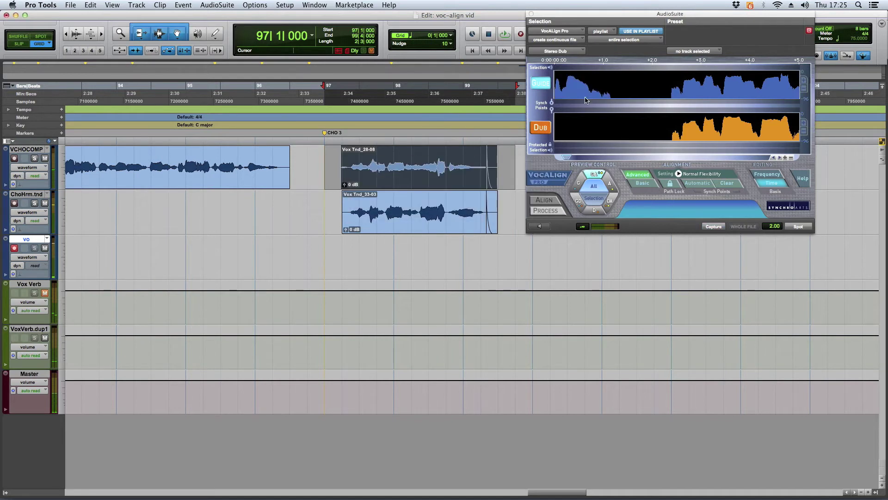
- Mute the VCHOCOMP clip preceding CHO 3 and recapture VCHOCOMP from 97|1|000 to 99|4|000 as the guide
{"action": "left_click", "coordinate": [240, 173]}
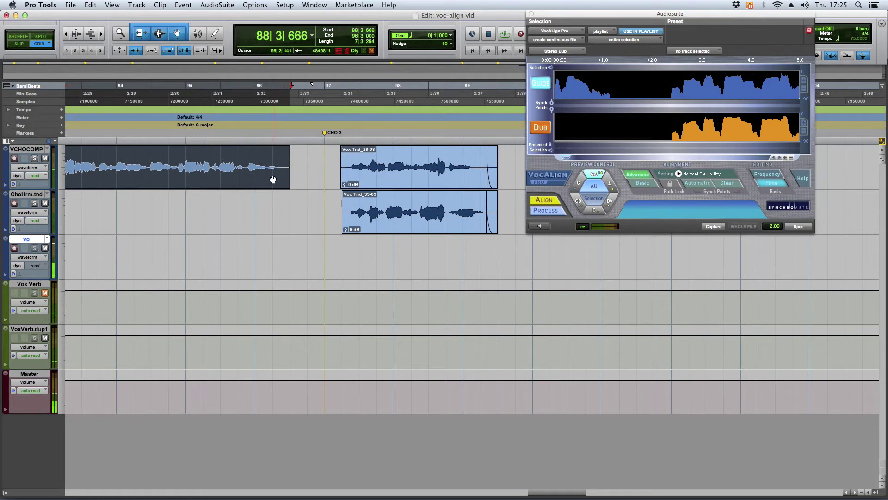
{"action": "left_click_drag", "start_coordinate": [324, 167], "coordinate": [515, 170]}
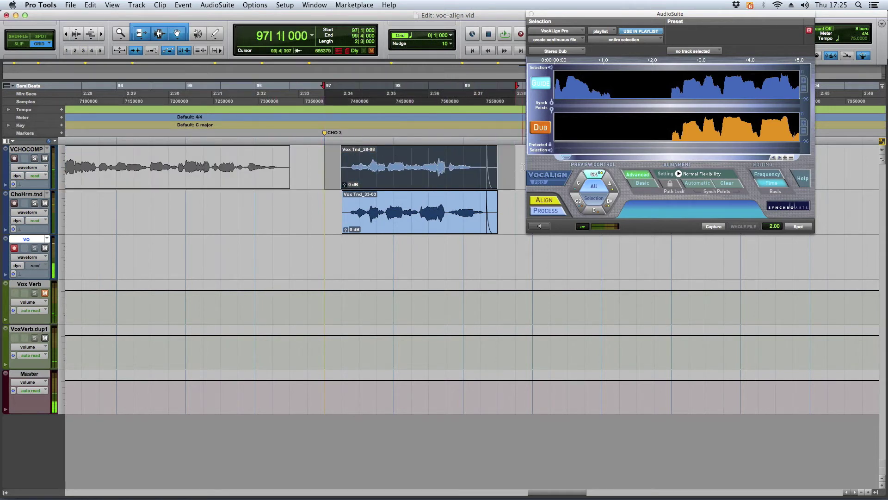
{"action": "left_click", "coordinate": [720, 227]}
{"action": "left_click", "coordinate": [718, 227]}
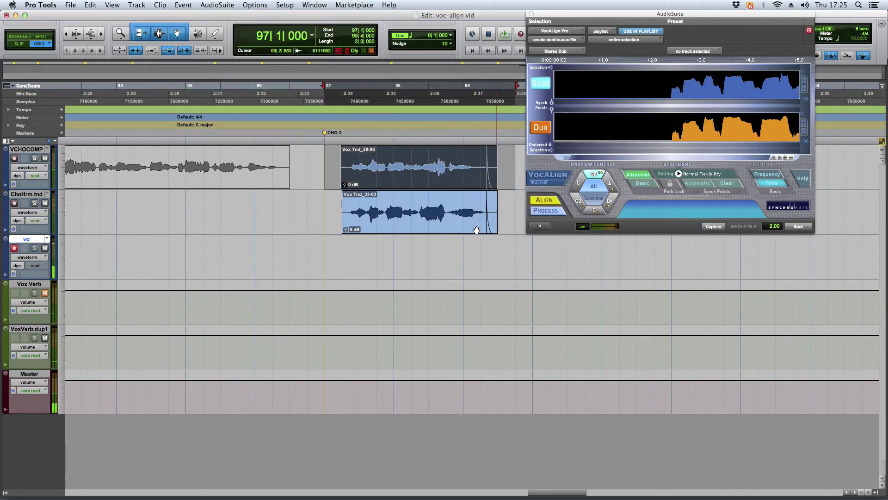
- Capture the same range on ChoHrm.tnd as the dub, align it to the guide and spot the aligned clip onto the track
{"action": "key", "text": "semicolon"}
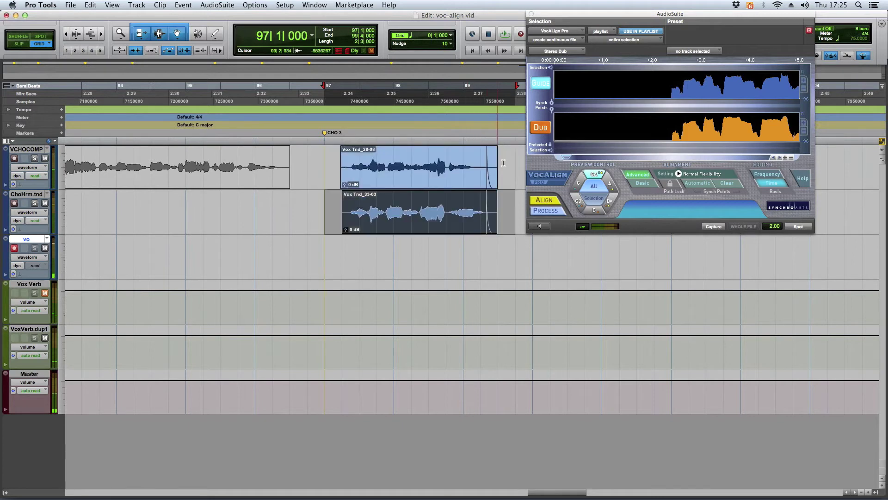
{"action": "left_click", "coordinate": [548, 134]}
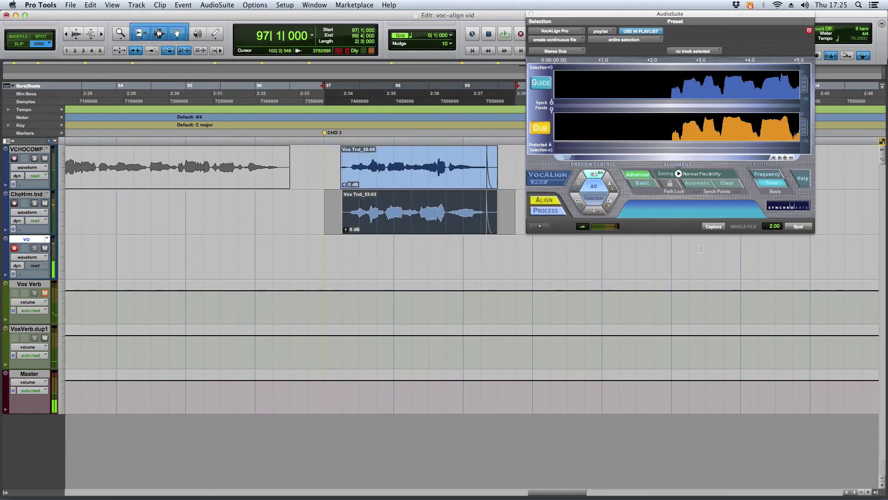
{"action": "left_click", "coordinate": [715, 228]}
{"action": "left_click", "coordinate": [548, 200]}
{"action": "left_click", "coordinate": [798, 227]}
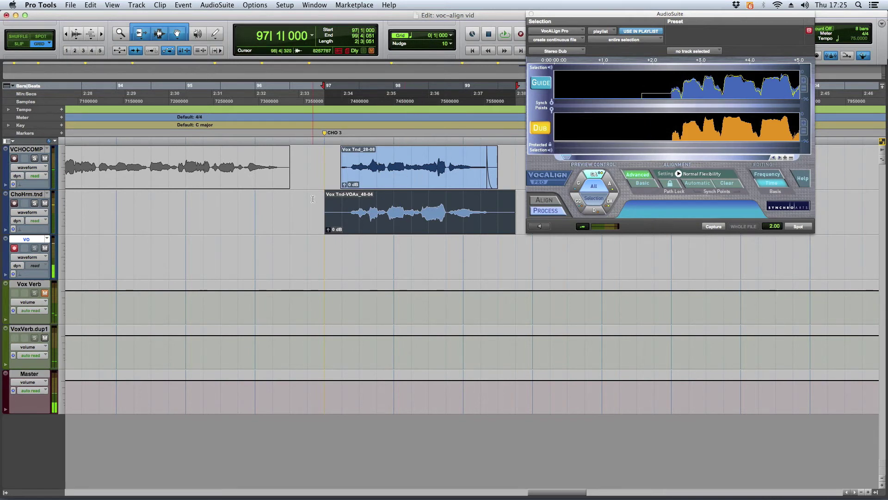
- Solo ChoHrm.tnd and trim the aligned clip's start to 97|2|294 while auditioning it
{"action": "key", "text": "space"}
{"action": "key", "text": "space"}
{"action": "left_click", "coordinate": [35, 203]}
{"action": "left_click", "coordinate": [349, 205], "text": "shift"}
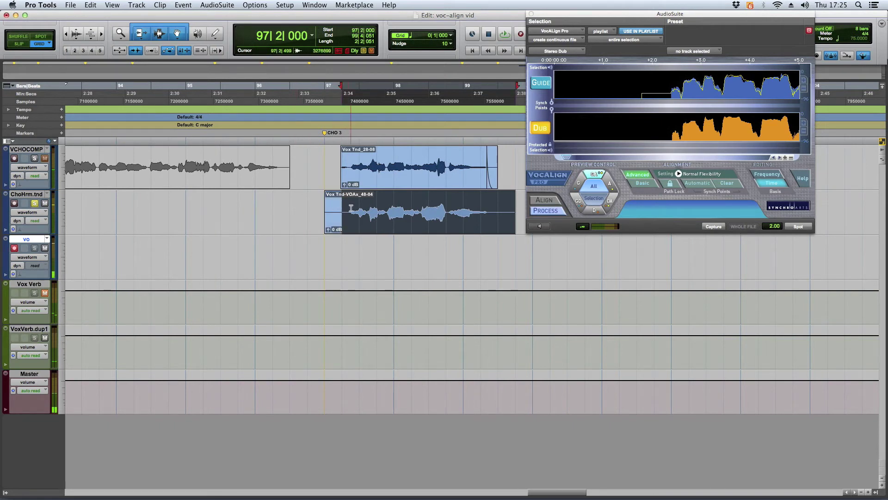
{"action": "mouse_move", "coordinate": [349, 208]}
{"action": "left_mouse_down"}
{"action": "mouse_move", "coordinate": [320, 210]}
{"action": "mouse_move", "coordinate": [348, 214]}
{"action": "left_mouse_up"}
{"action": "key", "text": "space"}
{"action": "key", "text": "space"}
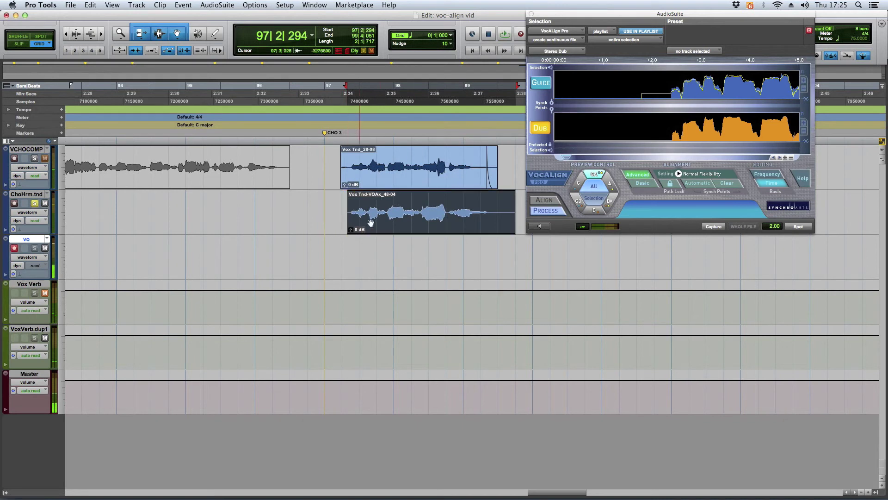
- Trim the aligned ChoHrm.tnd clip's start to 97|2|378, add a fade-in up to 97|2|499 and audition it
{"action": "key", "text": "t"}
{"action": "key", "text": "super+bracketright"}
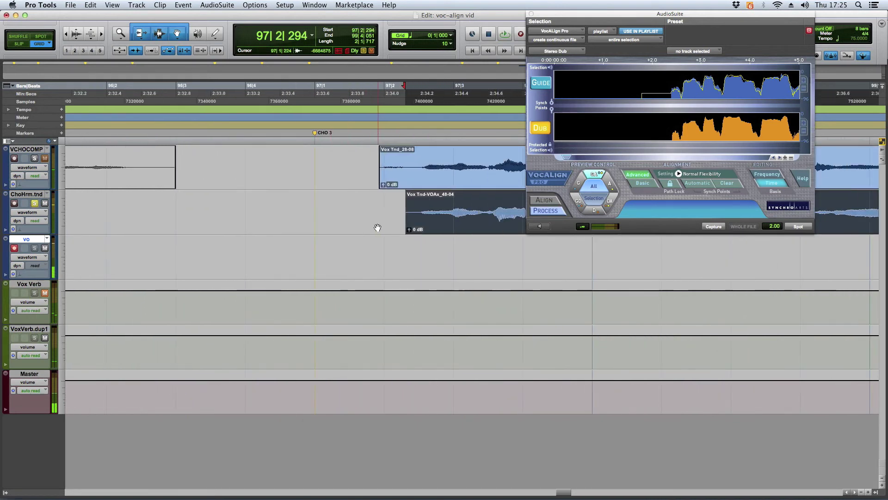
{"action": "mouse_move", "coordinate": [408, 210]}
{"action": "left_mouse_down"}
{"action": "mouse_move", "coordinate": [364, 212]}
{"action": "mouse_move", "coordinate": [412, 211]}
{"action": "left_mouse_up"}
{"action": "left_click", "coordinate": [373, 203]}
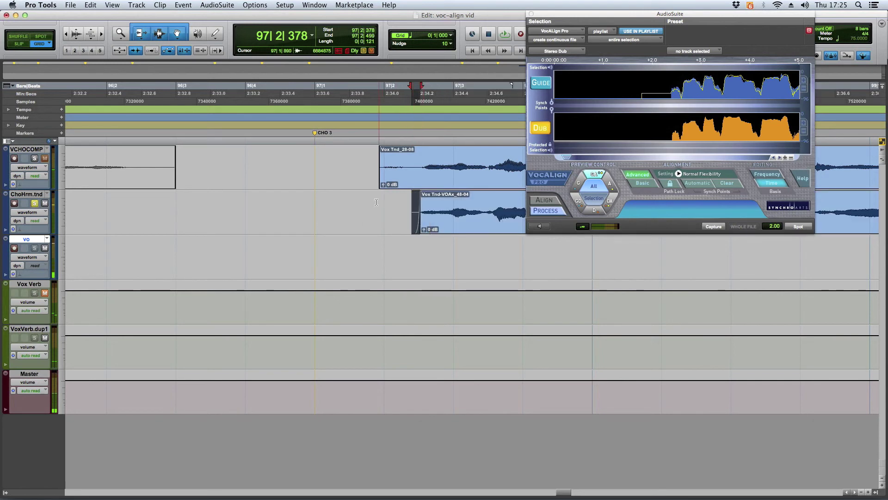
{"action": "key", "text": "space"}
- Play both vocals together from 97|1|000 to check the aligned harmony against the lead
{"action": "key", "text": "space"}
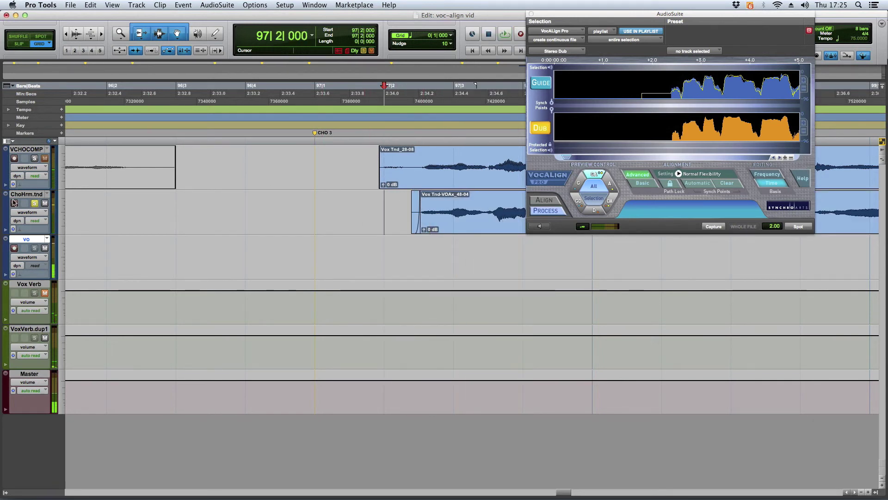
{"action": "left_click", "coordinate": [305, 163]}
{"action": "key", "text": "space"}
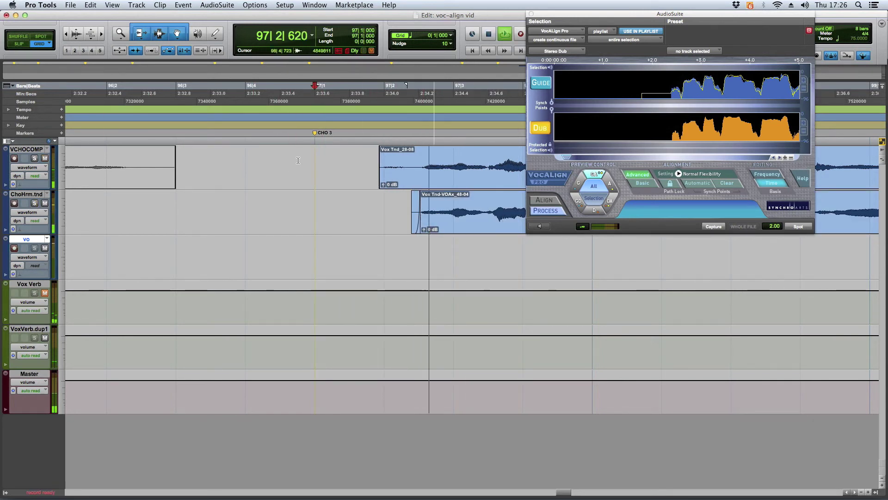
{"action": "key", "text": "r"}
{"action": "key", "text": "r"}
{"action": "scroll", "coordinate": [425, 184], "scroll_direction": "right", "scroll_amount": 5}
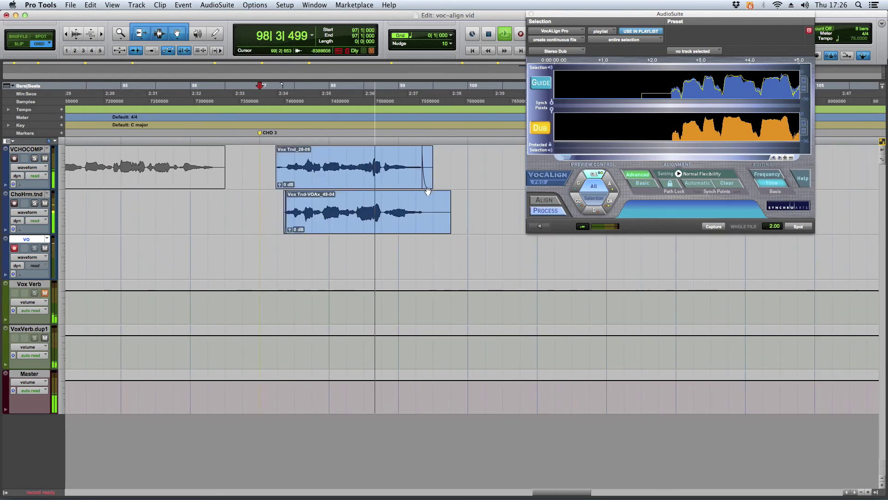
{"action": "key", "text": "space"}
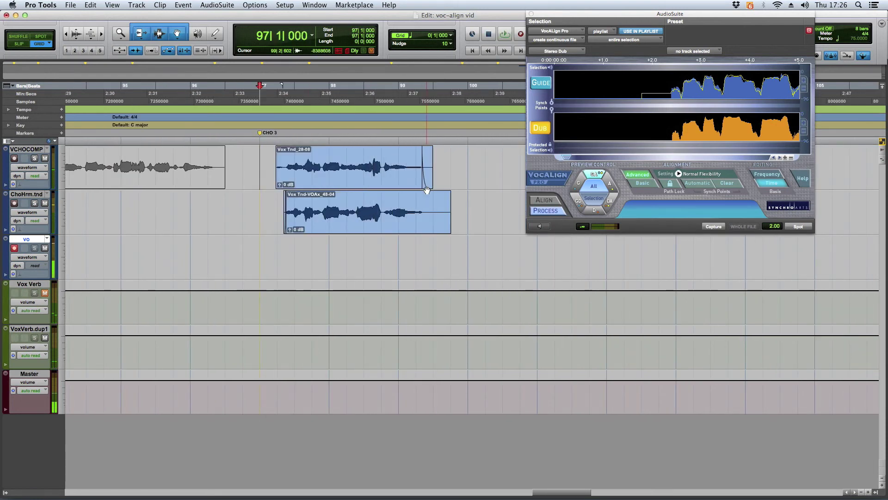
- Undo the fade, the trims and the VocALign processing on ChoHrm.tnd
{"action": "left_click", "coordinate": [388, 192]}
{"action": "key", "text": "super+z"}
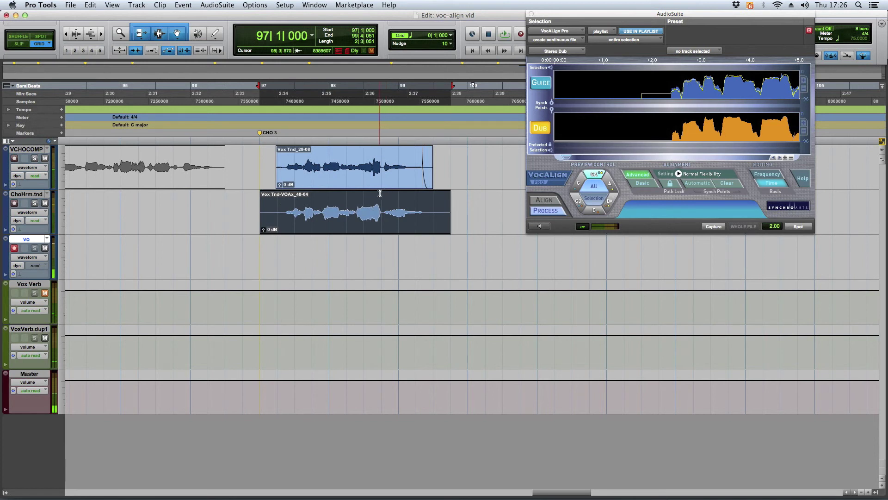
{"action": "key", "text": "super+z"}
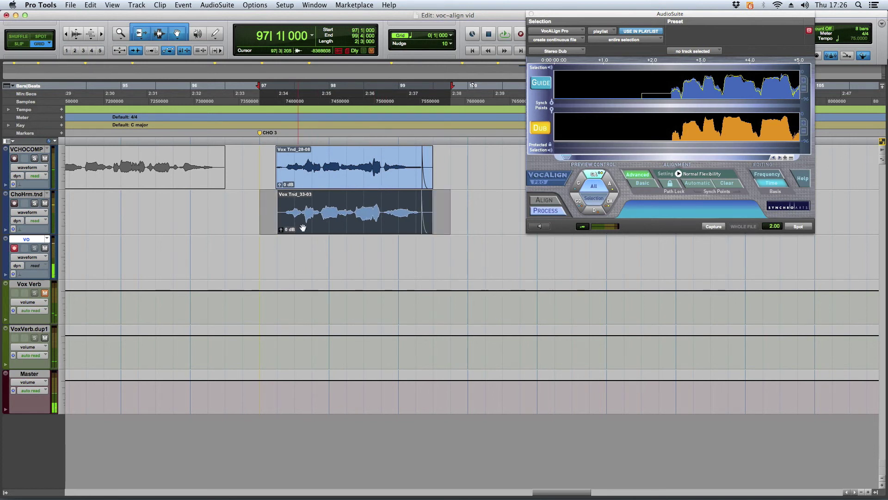
- Select both chorus vocal clips from 97|1|000 to 99|4|000 and consolidate them
{"action": "left_click", "coordinate": [303, 172]}
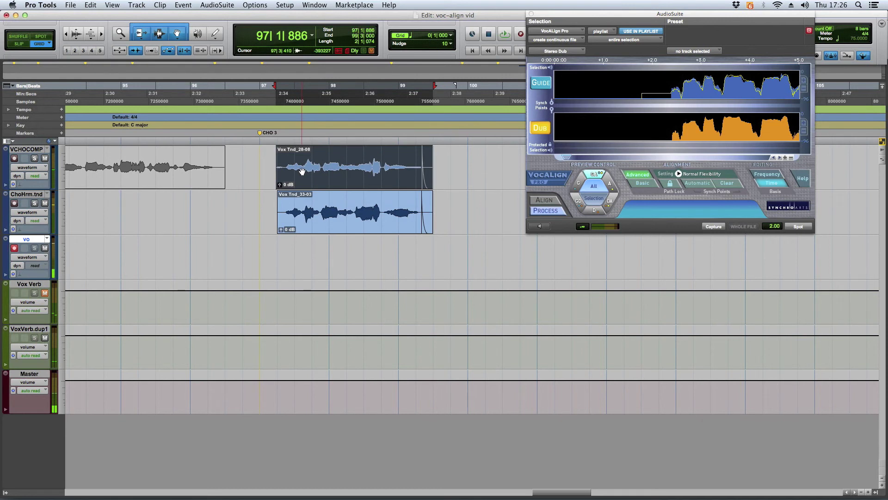
{"action": "left_click_drag", "start_coordinate": [265, 170], "coordinate": [451, 220]}
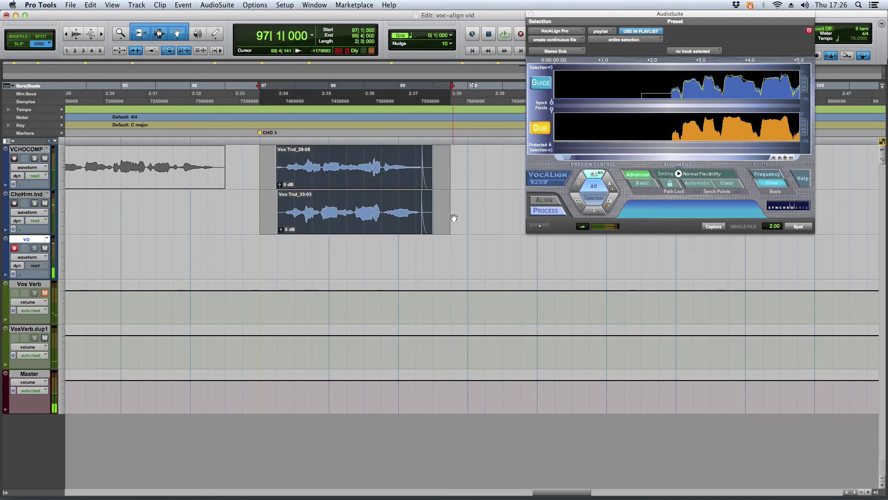
{"action": "key", "text": "alt+shift+3"}
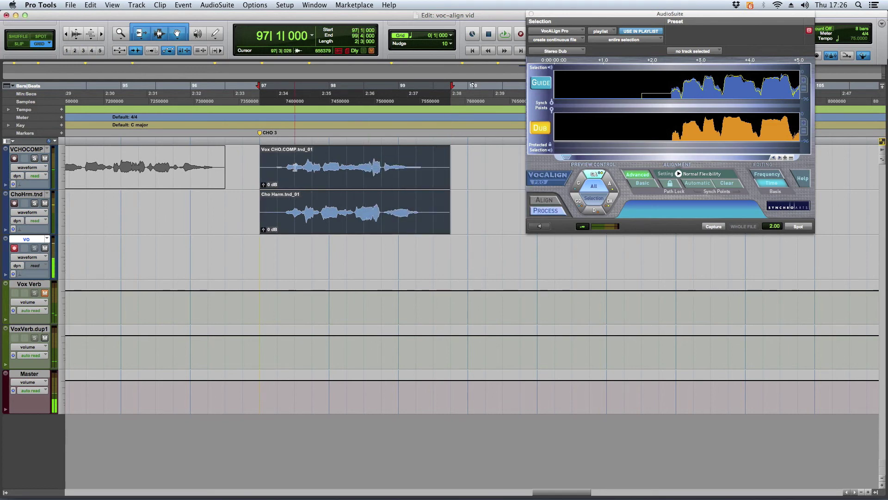
- Close the VocALign window and undo the consolidation of the two chorus clips
{"action": "key", "text": "t"}
{"action": "key", "text": "t"}
{"action": "scroll", "coordinate": [299, 170], "scroll_direction": "right", "scroll_amount": 5}
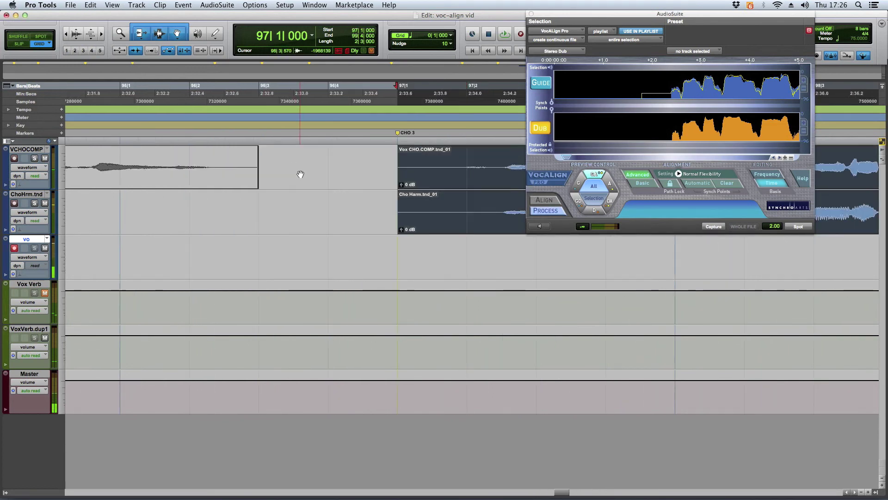
{"action": "left_click", "coordinate": [530, 14]}
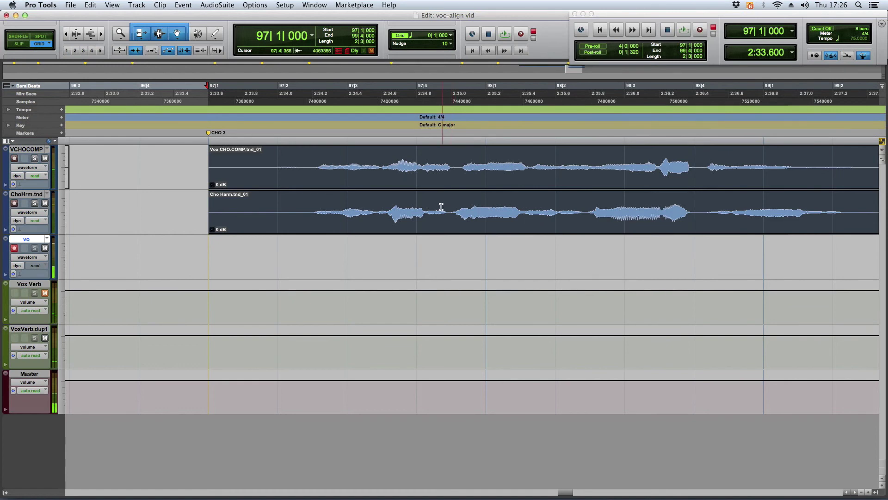
{"action": "key", "text": "super+bracketleft"}
{"action": "key", "text": "super+bracketleft"}
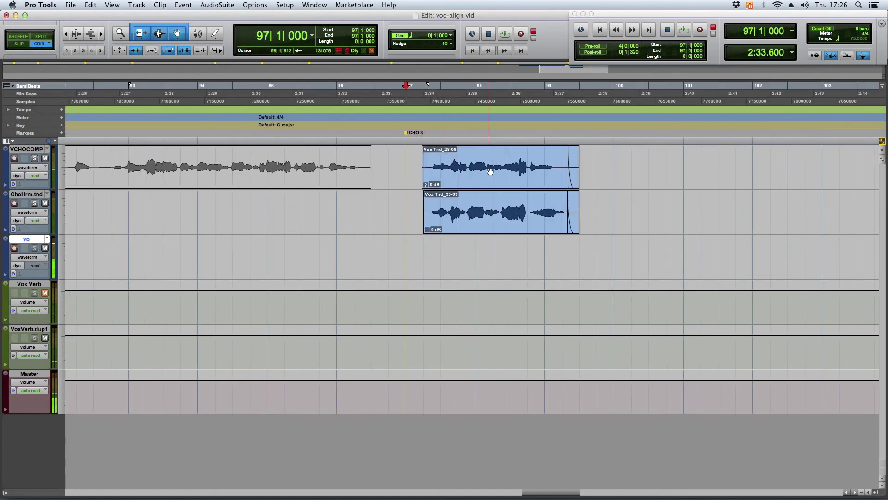
- Examine the start boundaries of the lead and harmony clips at CHO 3 close up
{"action": "left_click", "coordinate": [506, 179]}
{"action": "key", "text": "t"}
{"action": "key", "text": "t"}
{"action": "key", "text": "t"}
{"action": "key", "text": "t"}
{"action": "key", "text": "t"}
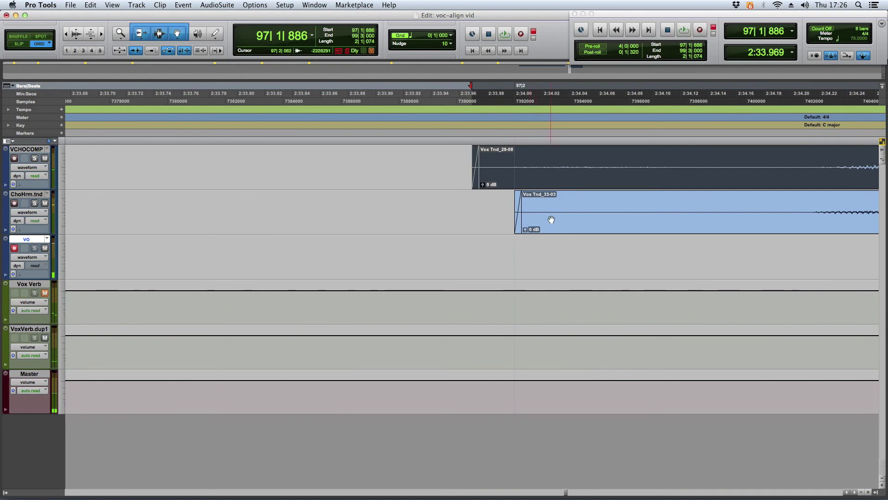
{"action": "key", "text": "super+bracketleft"}
{"action": "key", "text": "super+bracketleft"}
{"action": "key", "text": "super+bracketleft"}
{"action": "key", "text": "super+bracketleft"}
{"action": "key", "text": "super+bracketleft"}
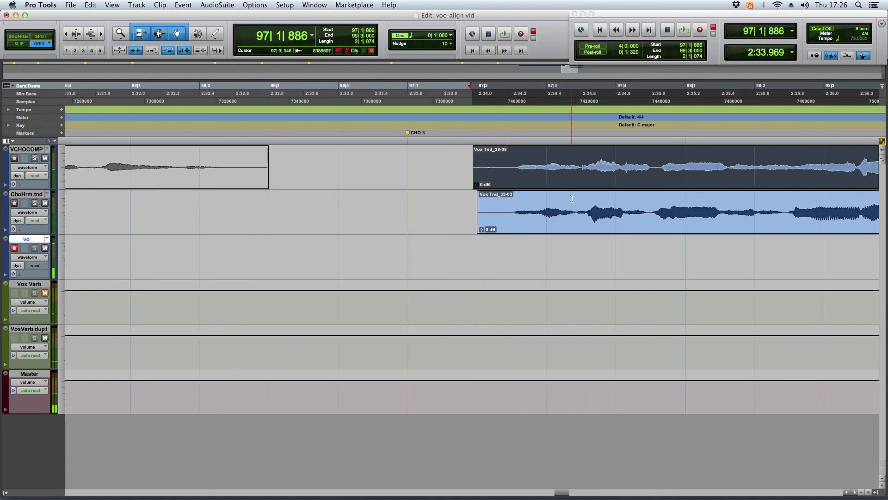
- Examine the end boundaries and fade-outs of the lead and harmony chorus clips
{"action": "left_click", "coordinate": [621, 165]}
{"action": "left_click", "coordinate": [624, 179]}
{"action": "key", "text": "t"}
{"action": "key", "text": "t"}
{"action": "key", "text": "t"}
{"action": "key", "text": "t"}
{"action": "key", "text": "t"}
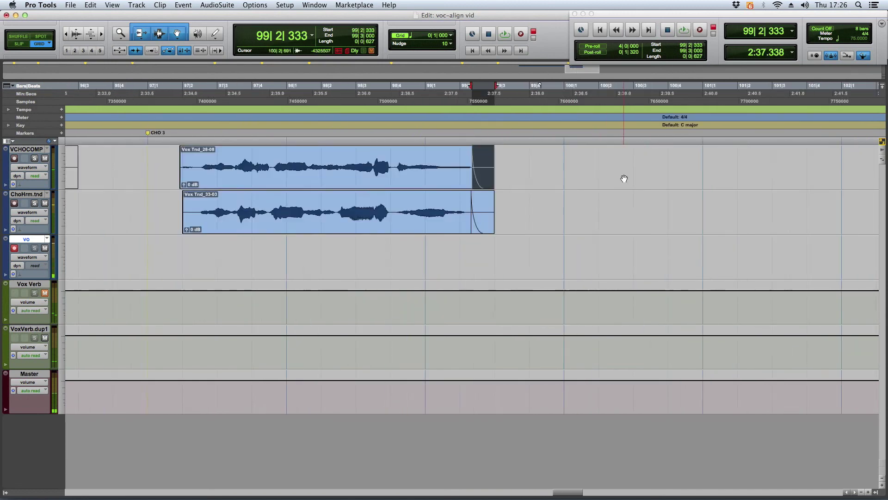
{"action": "key", "text": "r"}
{"action": "key", "text": "super+bracketleft"}
{"action": "key", "text": "super+bracketleft"}
{"action": "key", "text": "super+bracketleft"}
{"action": "key", "text": "super+bracketleft"}
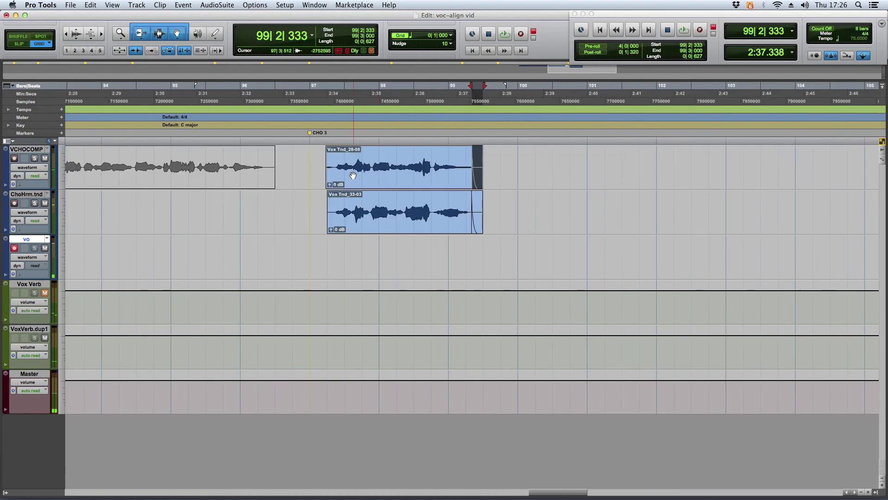
- Select VCHOCOMP from 97|1|000 to 99|4|000 and move the selection down to ChoHrm.tnd
{"action": "left_click_drag", "start_coordinate": [311, 156], "coordinate": [502, 178]}
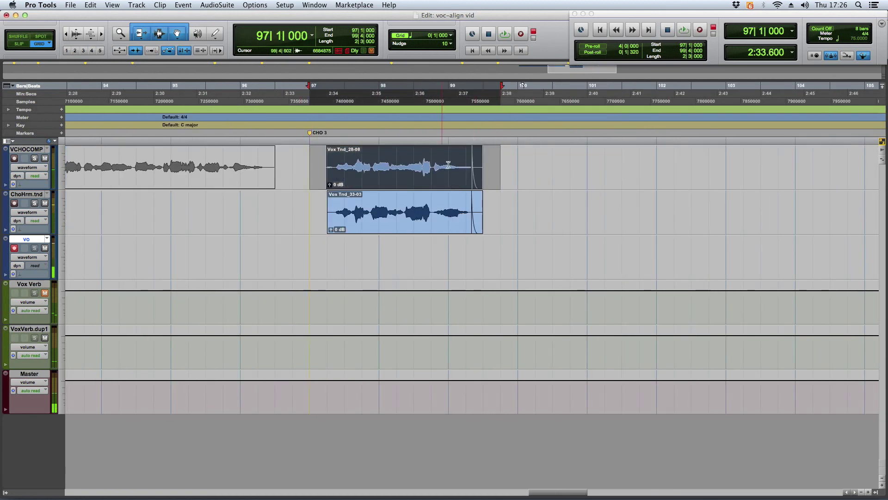
{"action": "key", "text": "semicolon"}
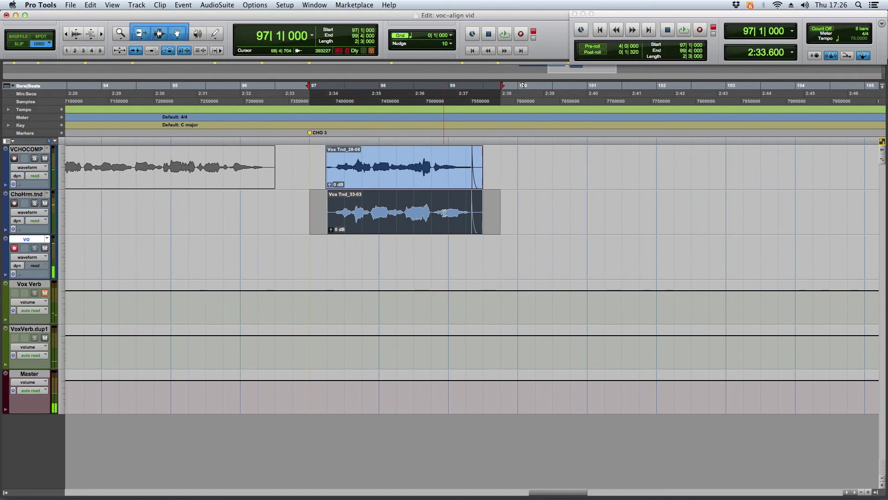
- Copy the muted clip preceding CHO 3 to 100|1|000 on VCHOCOMP and unmute both the original and the copy
{"action": "left_click", "coordinate": [216, 178]}
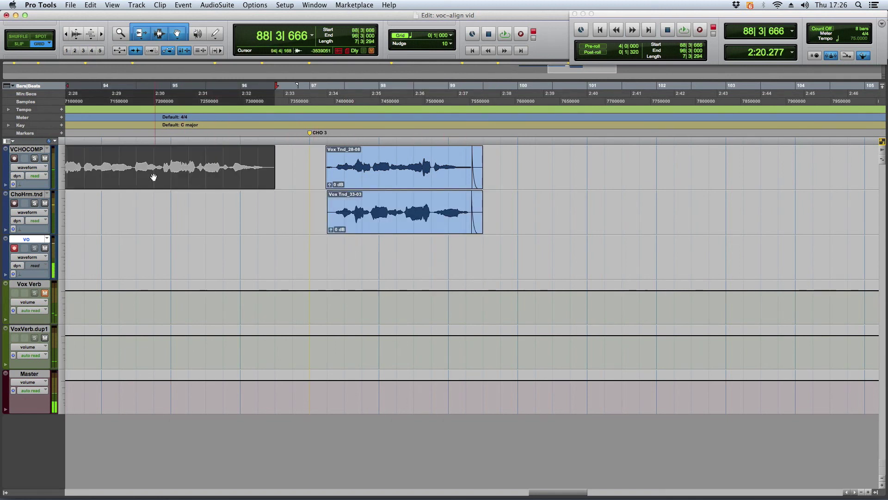
{"action": "left_click_drag", "start_coordinate": [230, 178], "coordinate": [647, 229]}
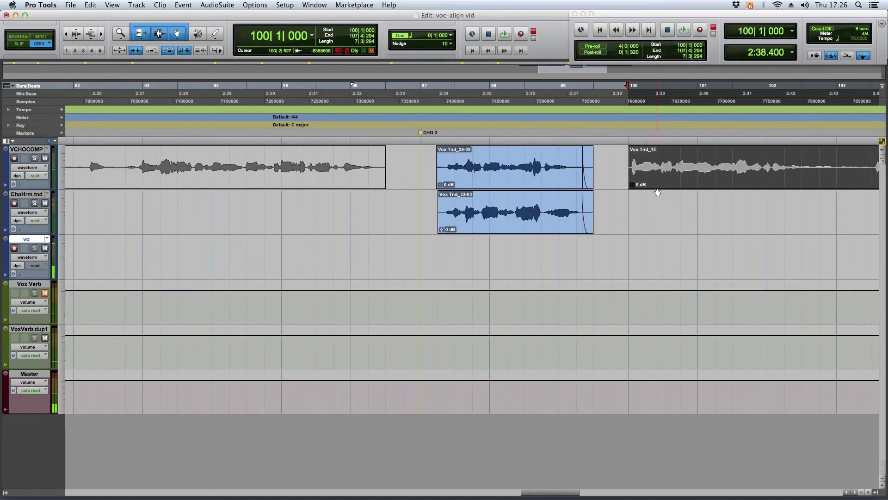
{"action": "left_click", "coordinate": [350, 174]}
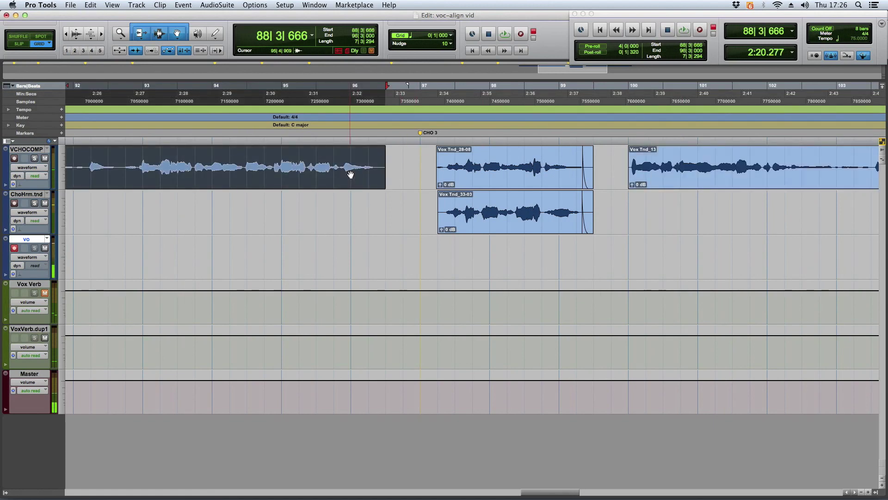